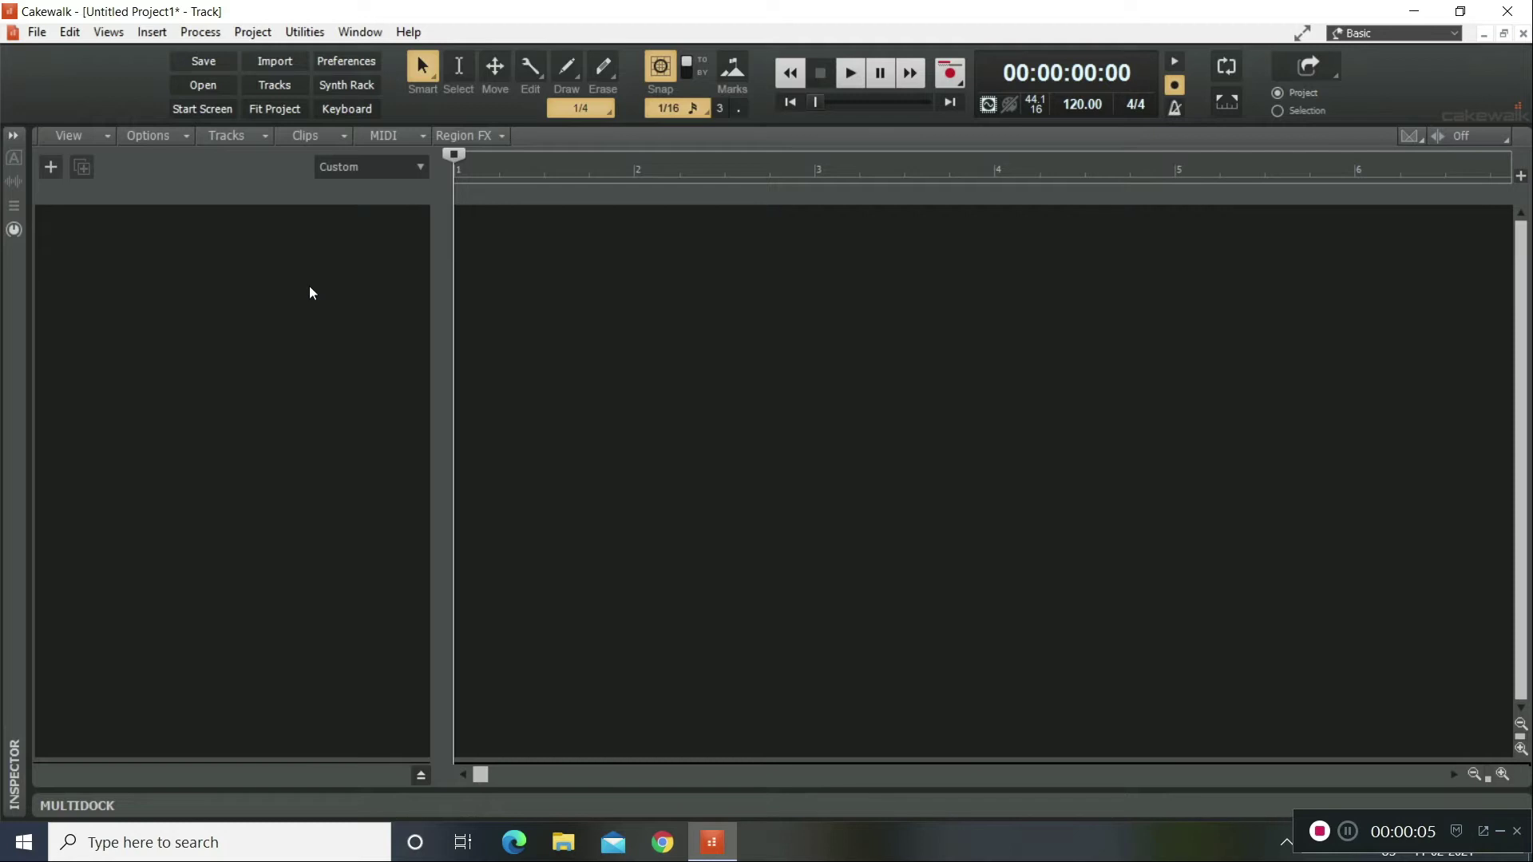
# In VST Settings, turn off Hide Related VST2 Plug-Ins and Replace If Possible on Project Load.
pyautogui.click(350, 62)
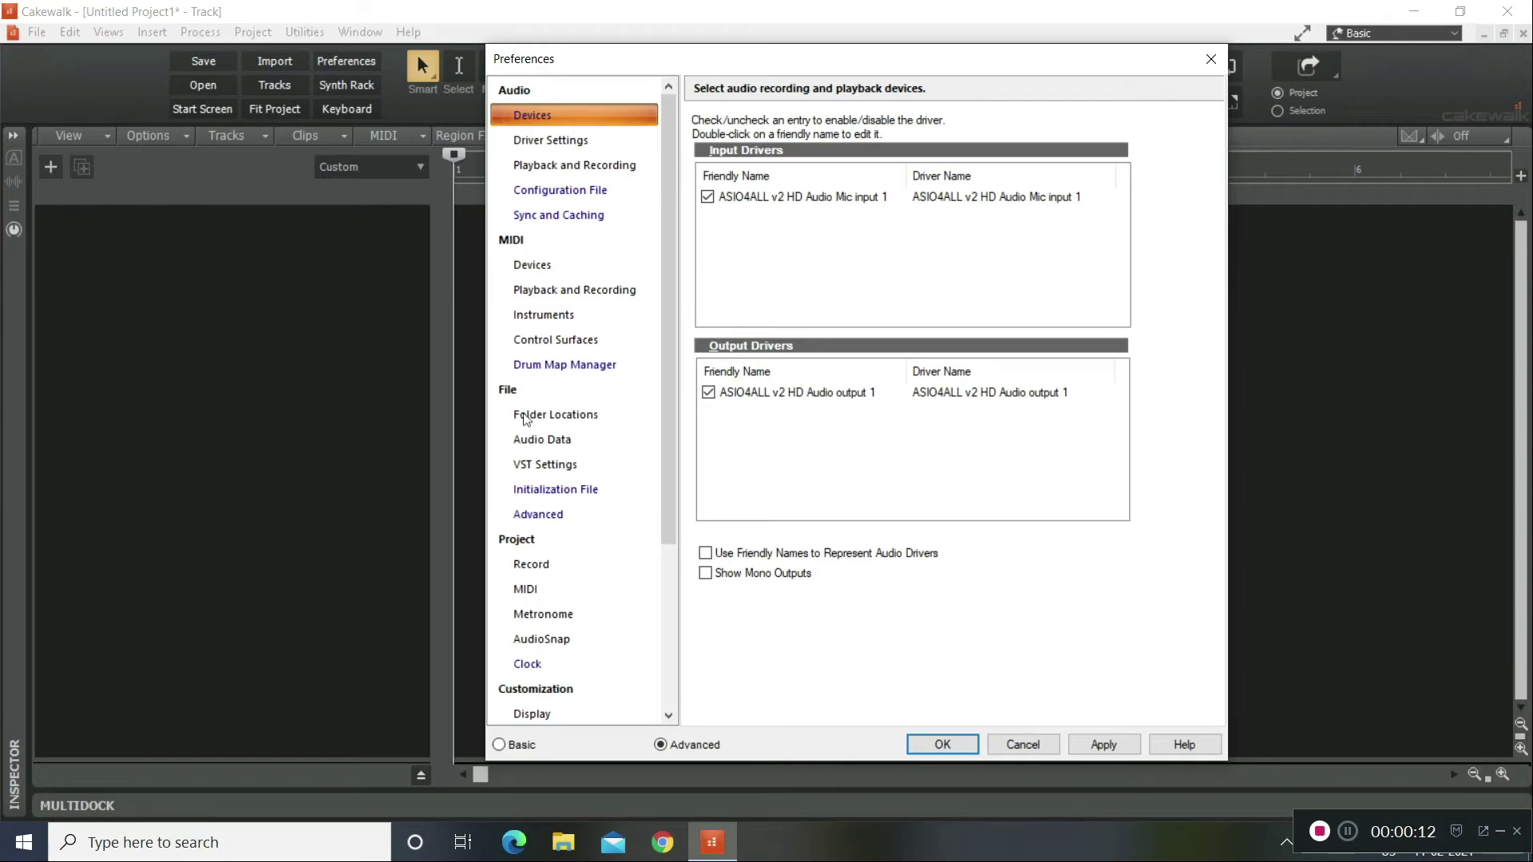
pyautogui.click(538, 463)
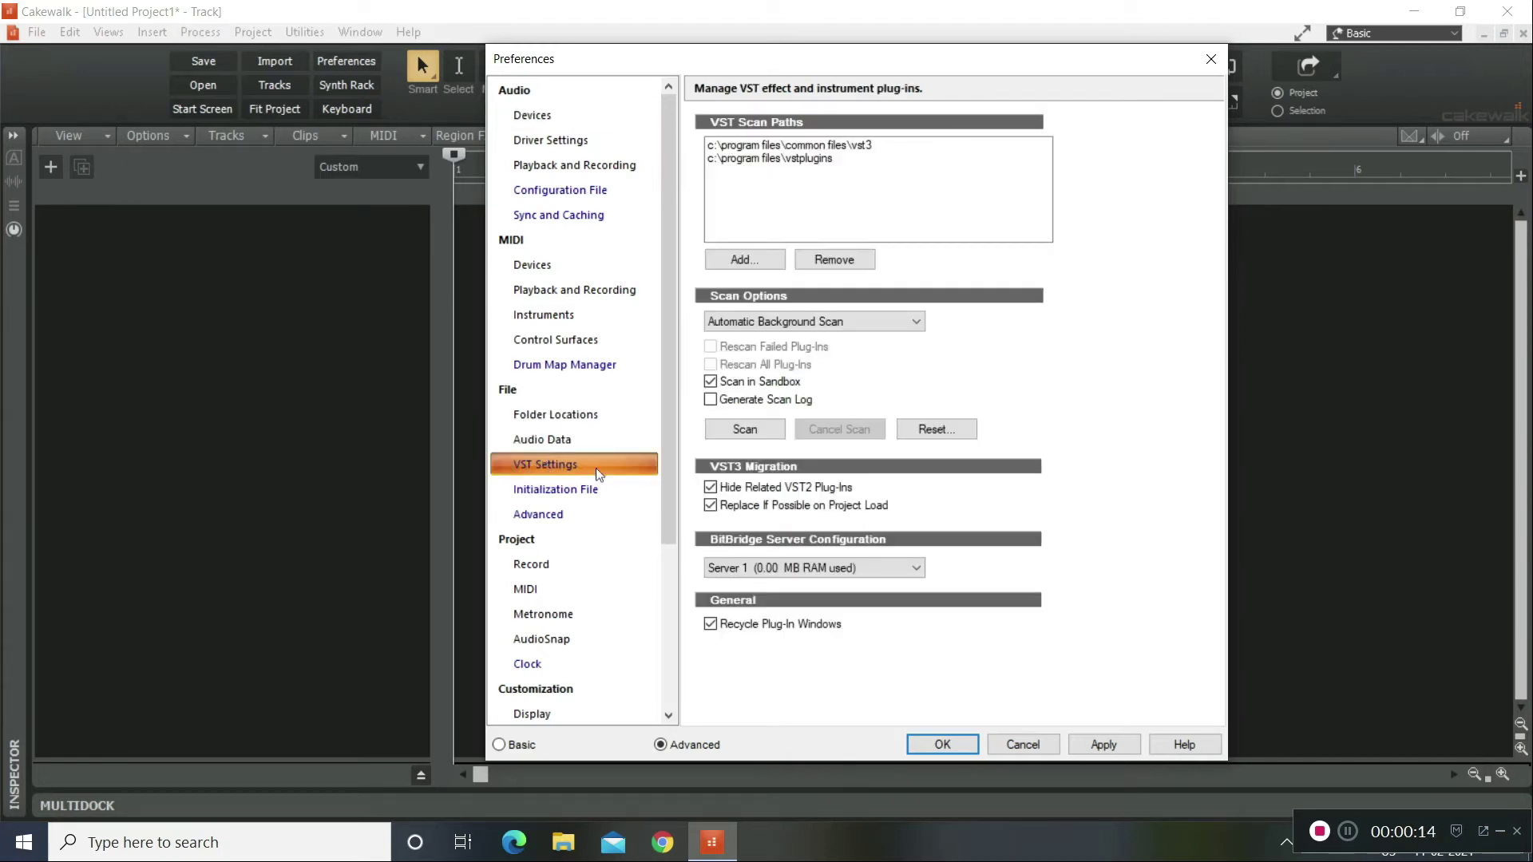
pyautogui.click(711, 488)
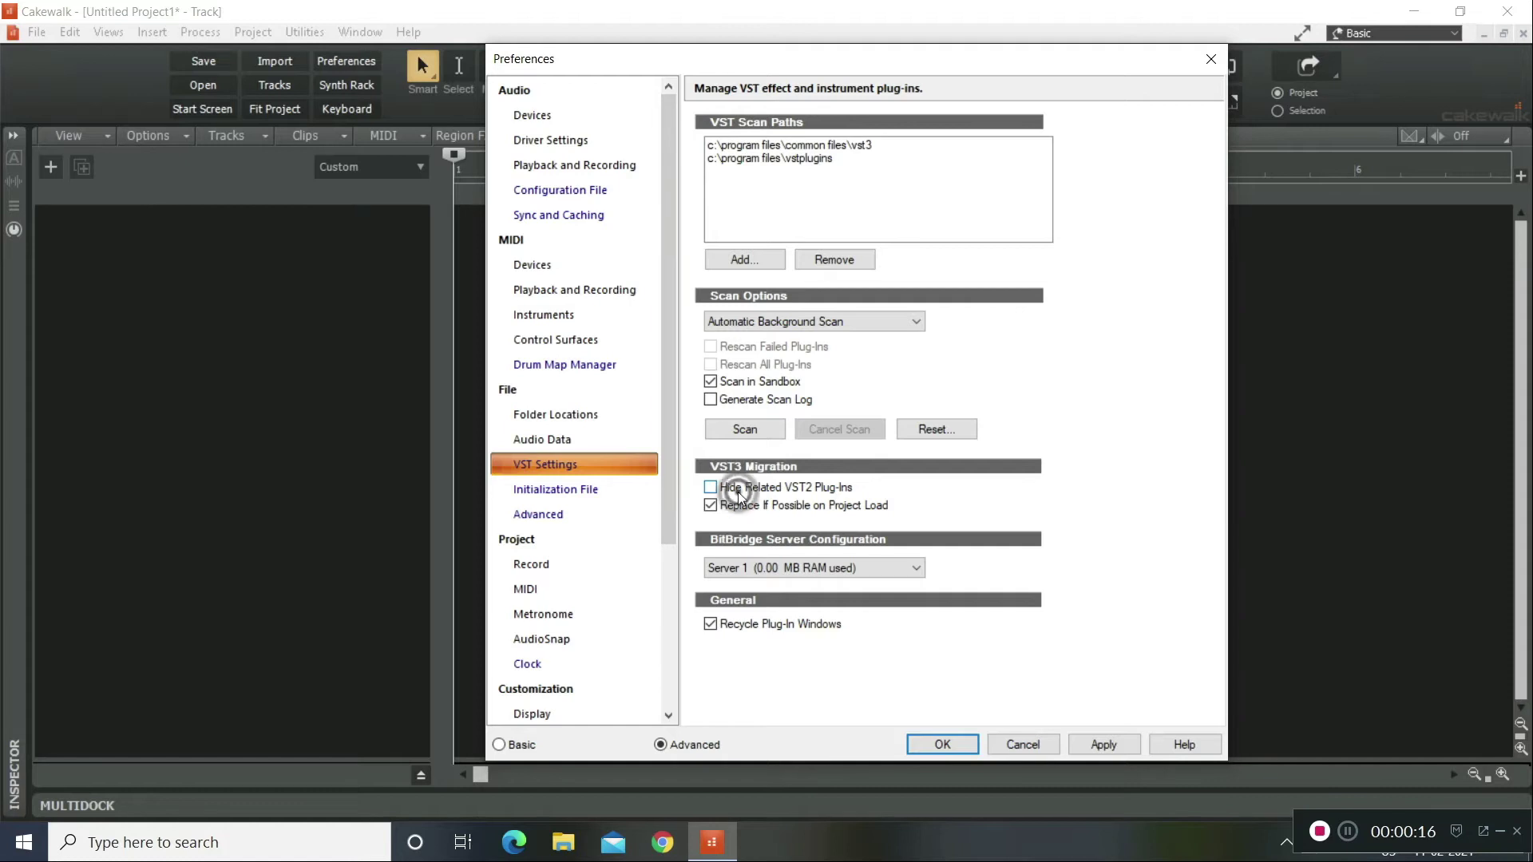
pyautogui.click(713, 506)
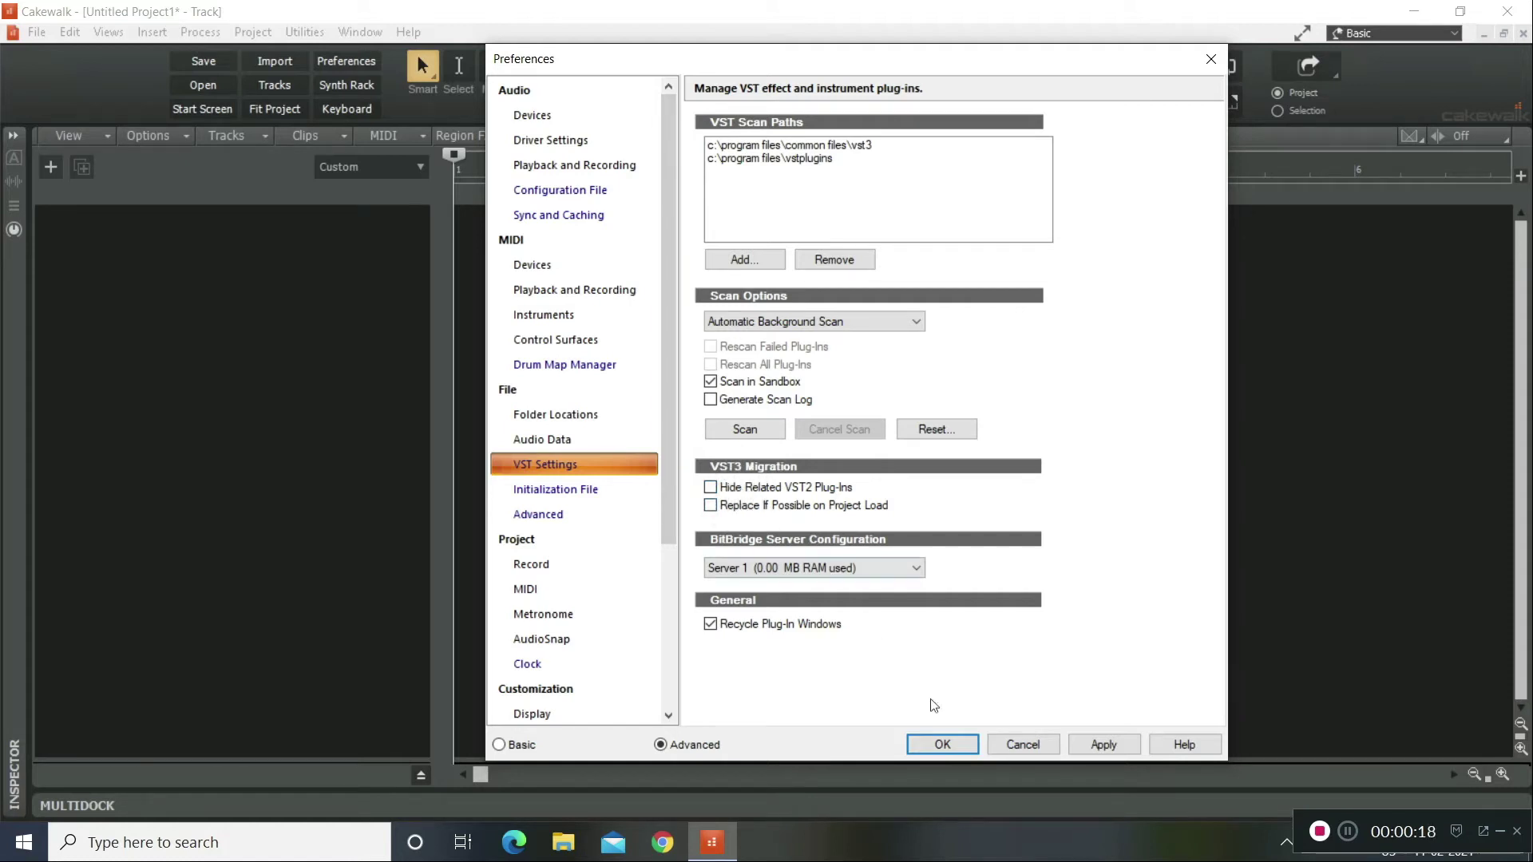
pyautogui.click(944, 745)
# Insert a Fluid Pitch soft synth track with Enable MIDI Output checked.
pyautogui.click(155, 33)
pyautogui.moveTo(183, 94)
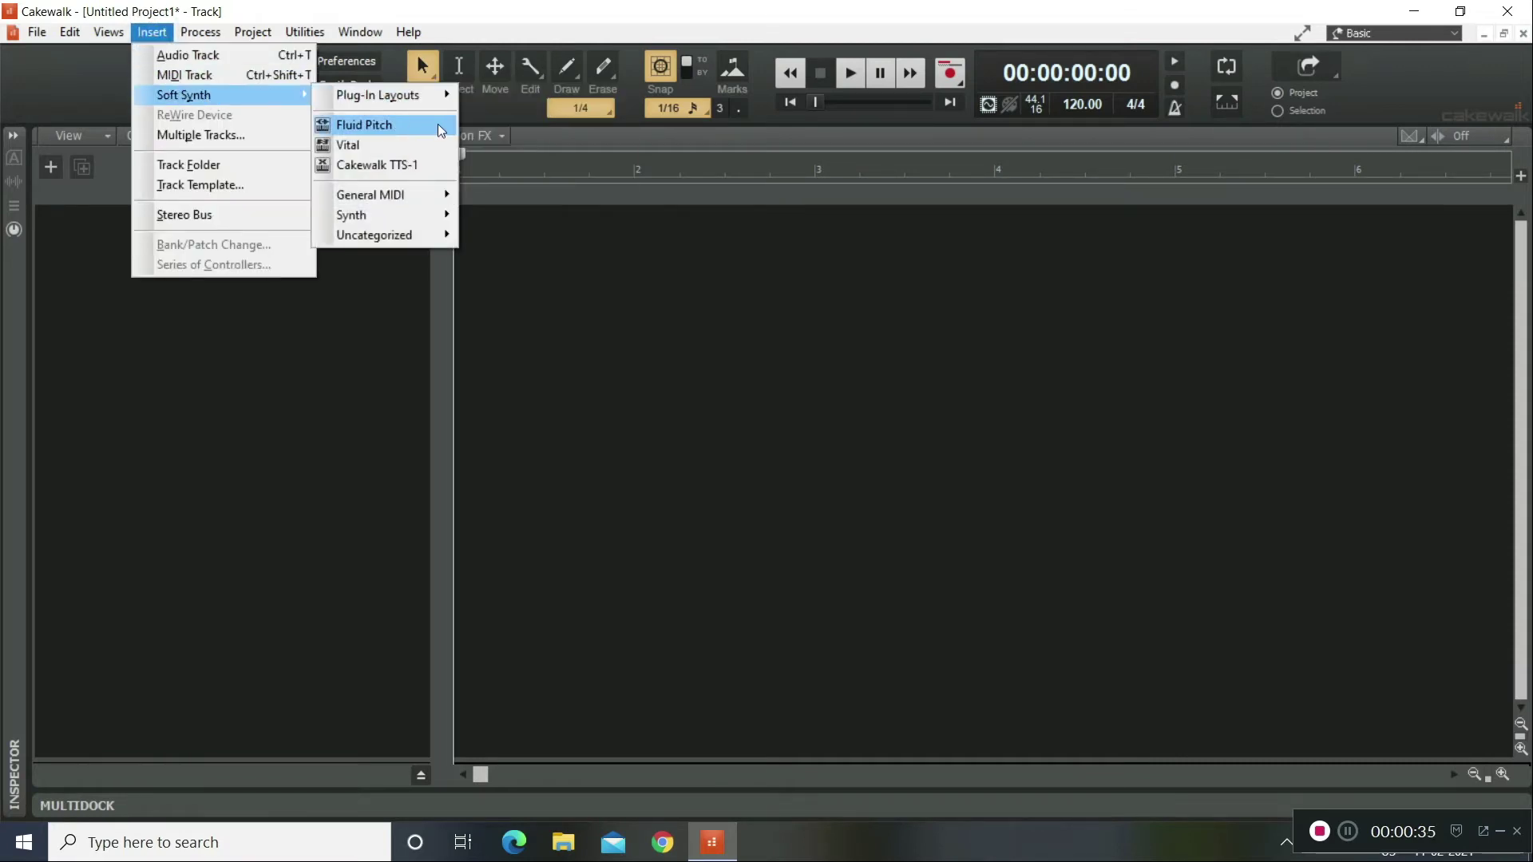
pyautogui.click(438, 124)
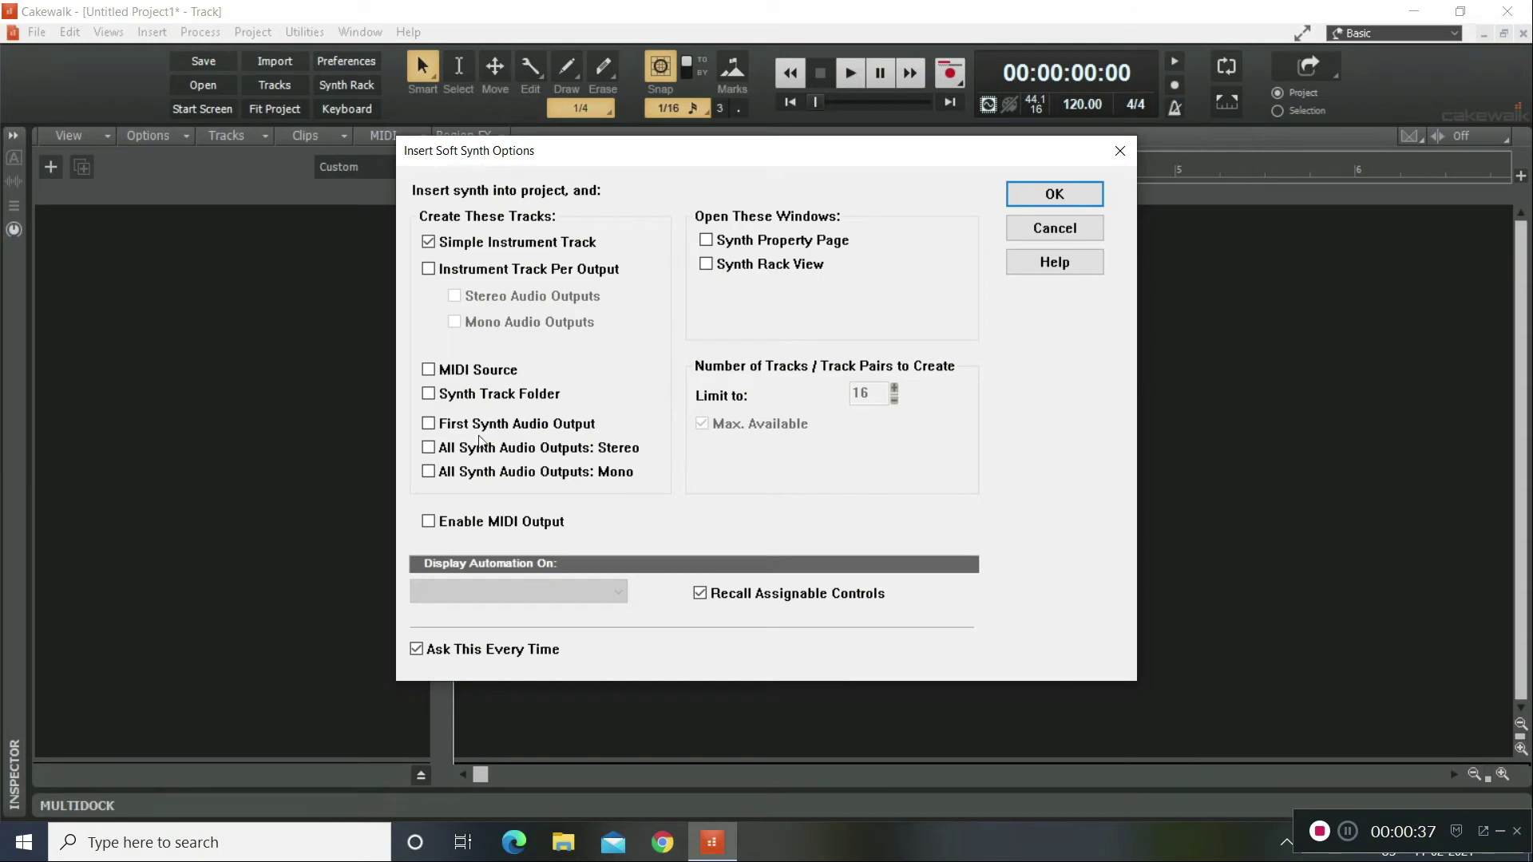
pyautogui.click(498, 524)
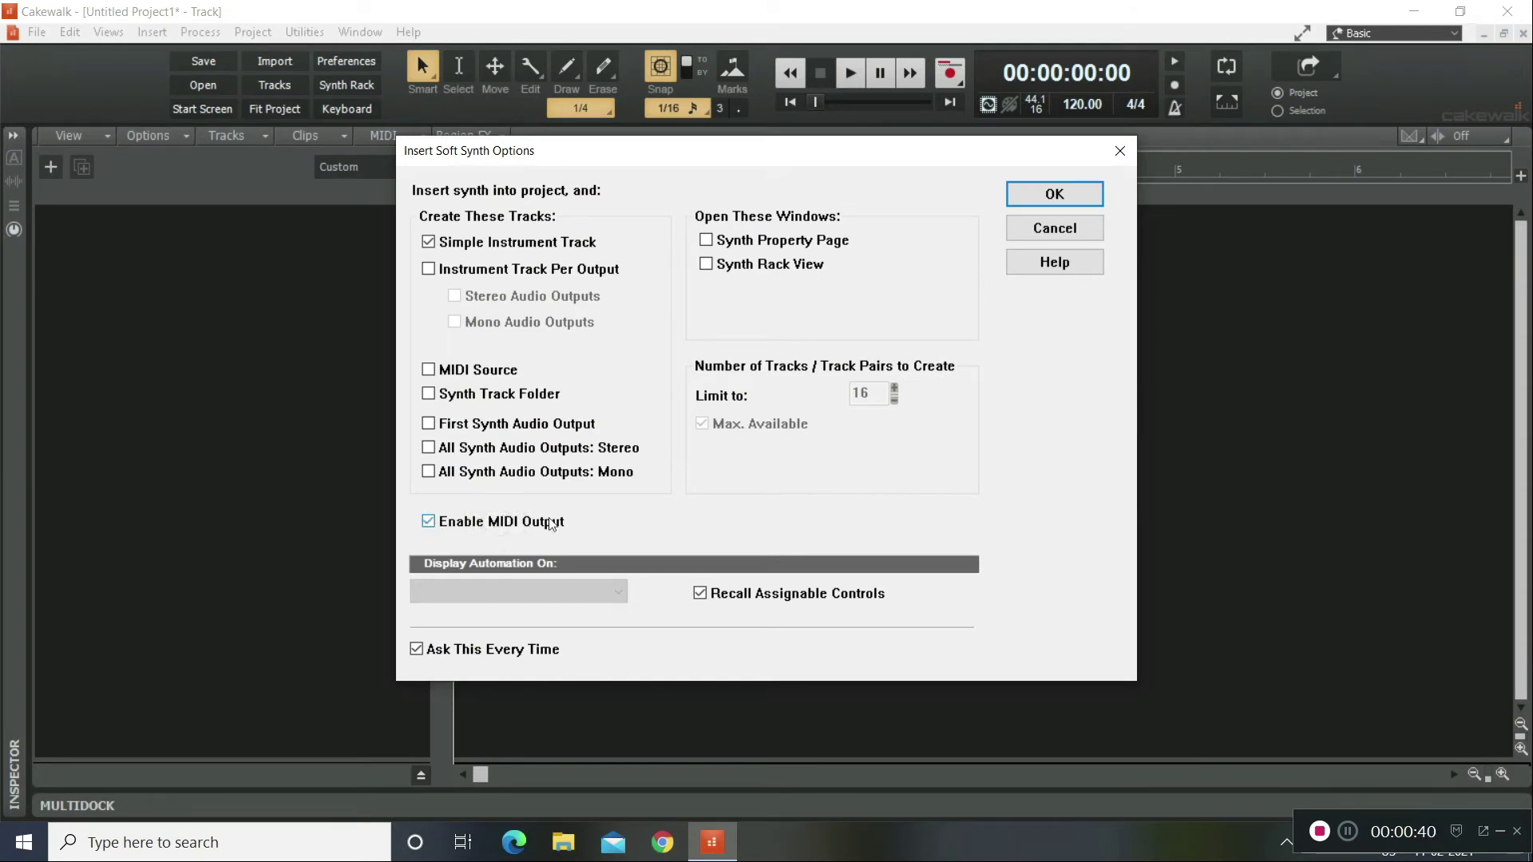
pyautogui.click(1053, 192)
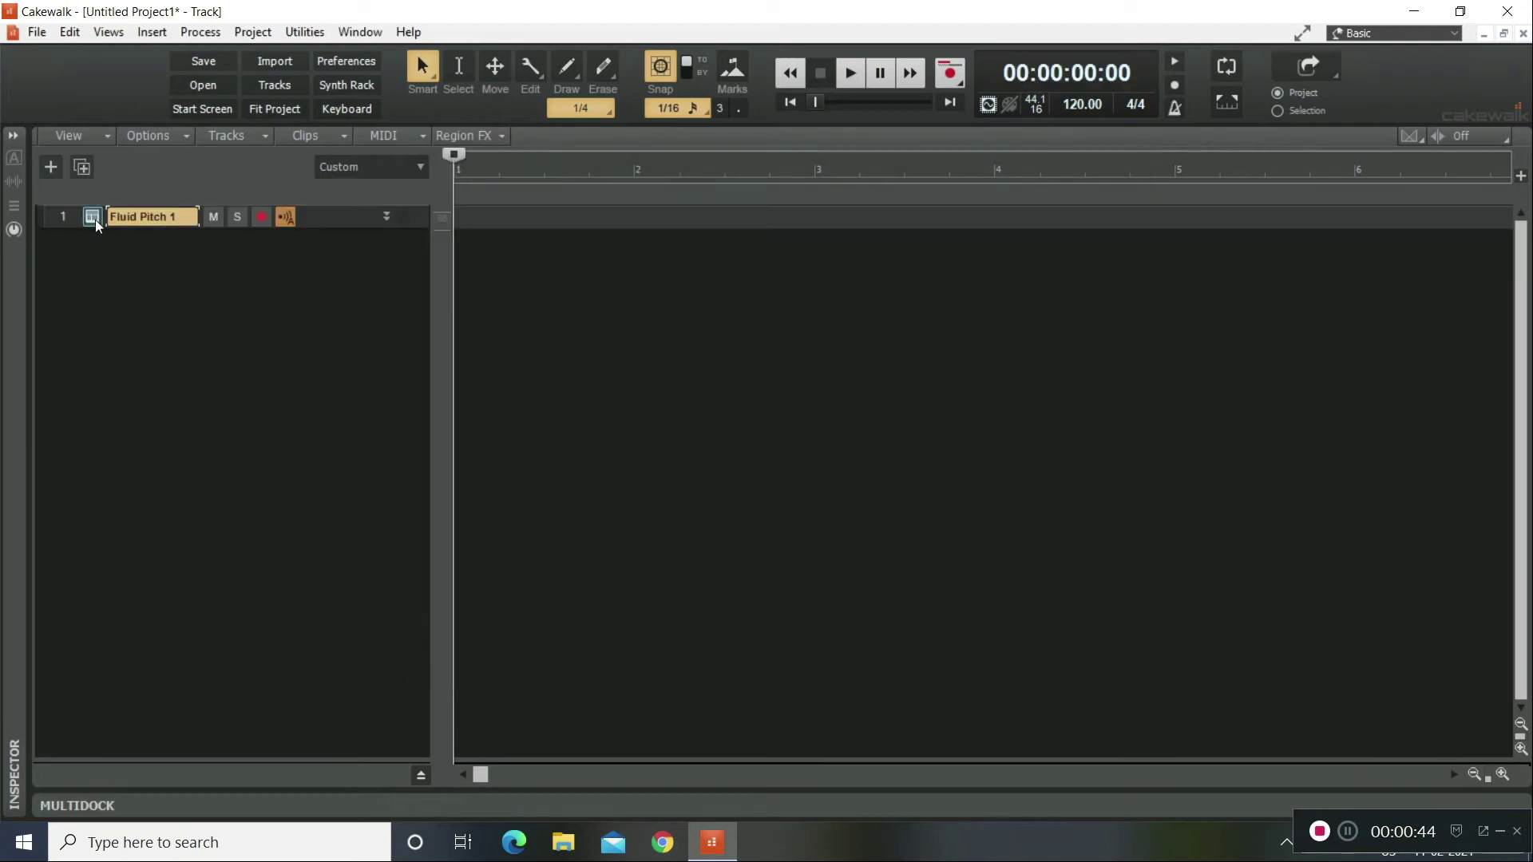
# Switch the Fluid Pitch plug-in to MPE Upscale / Poly mode and close its window.
pyautogui.doubleClick(95, 219)
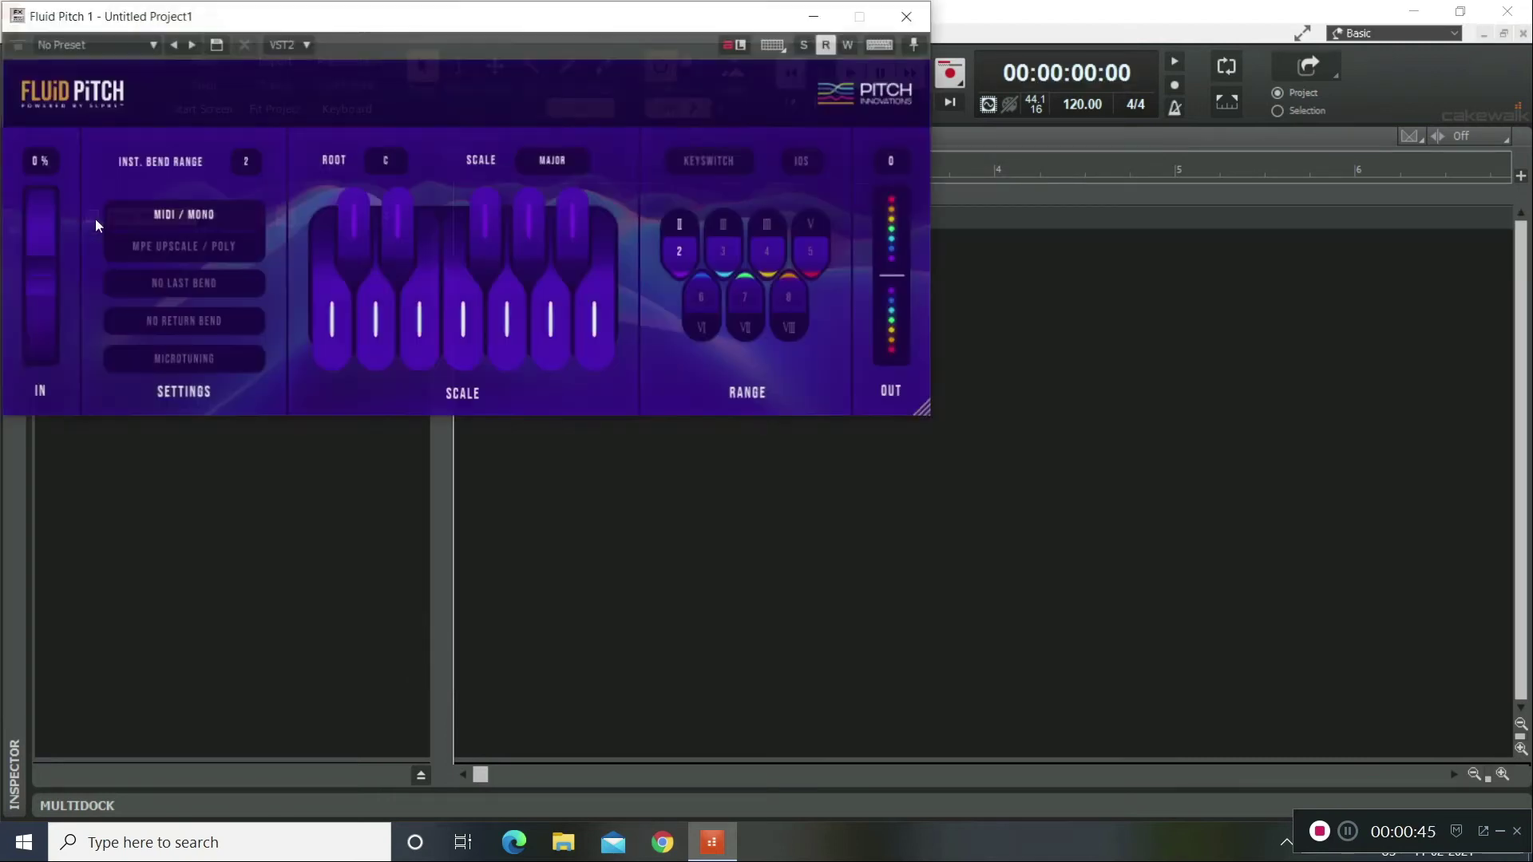
pyautogui.click(154, 246)
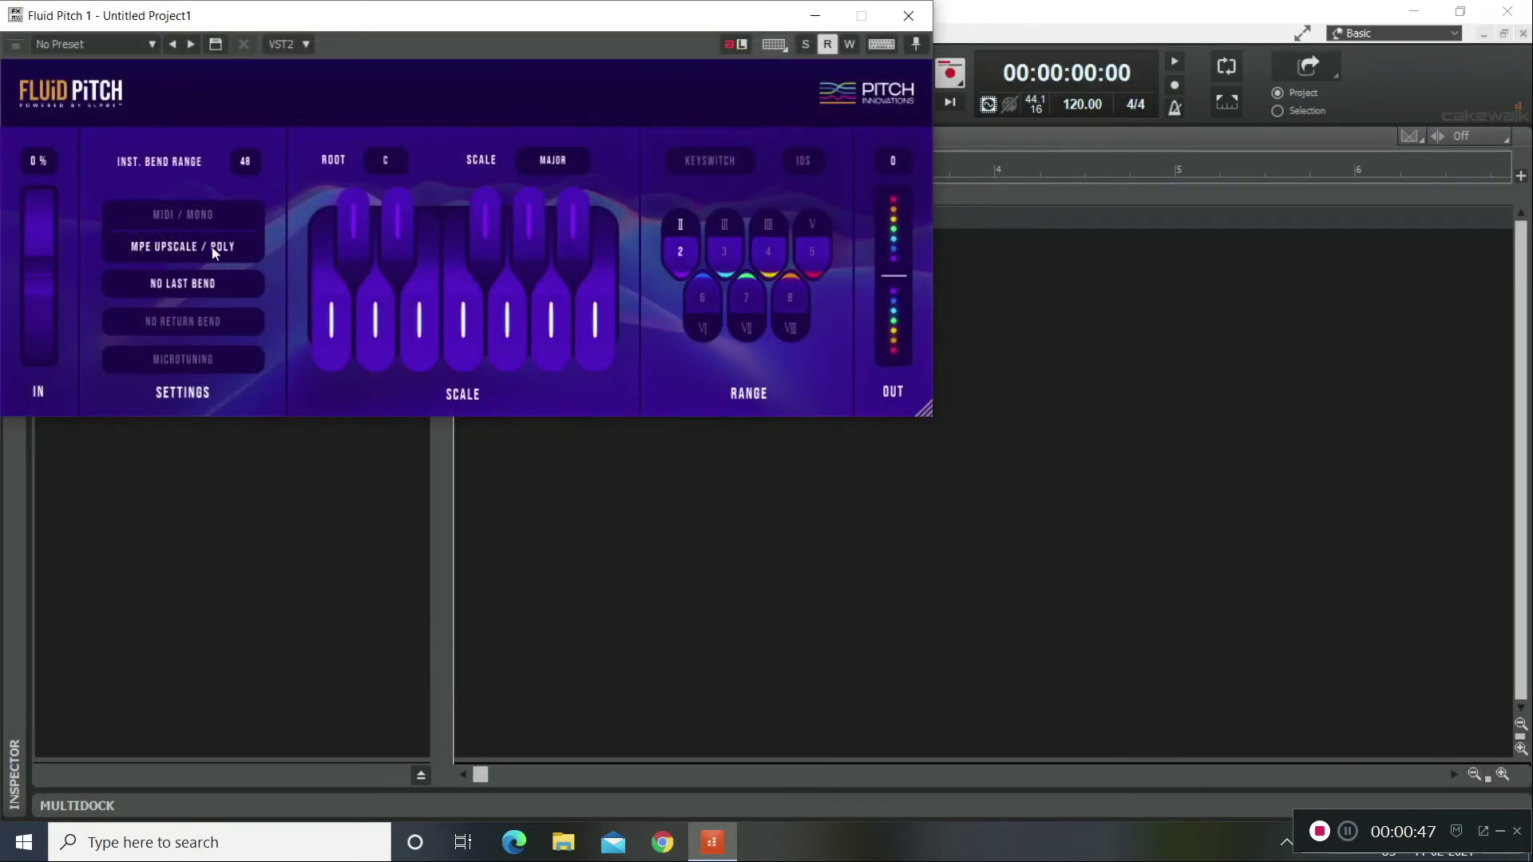
pyautogui.click(908, 15)
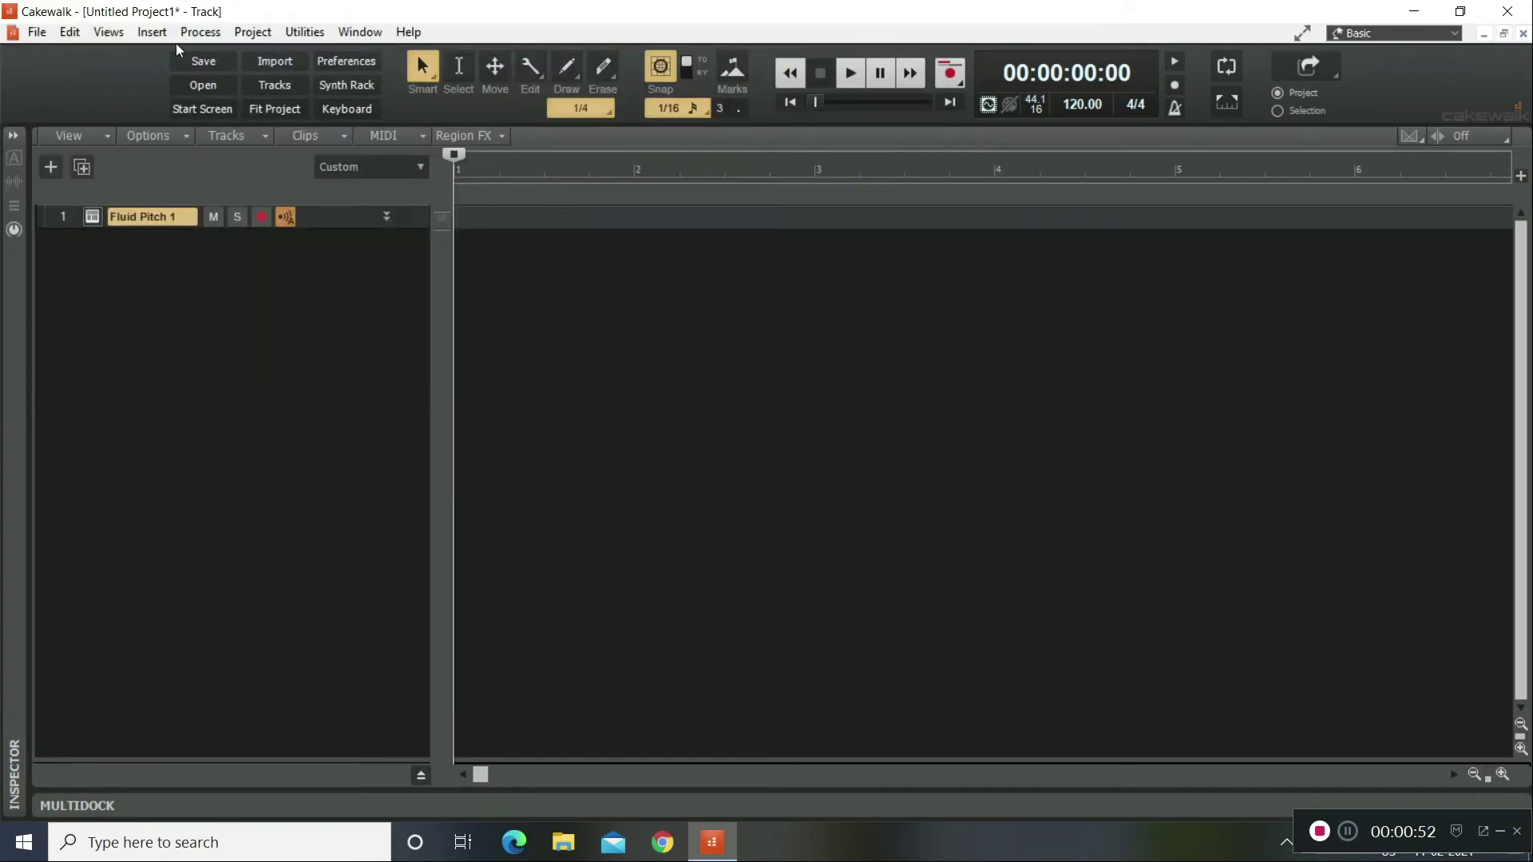
# Insert a Vital soft synth track.
pyautogui.click(153, 32)
pyautogui.moveTo(183, 95)
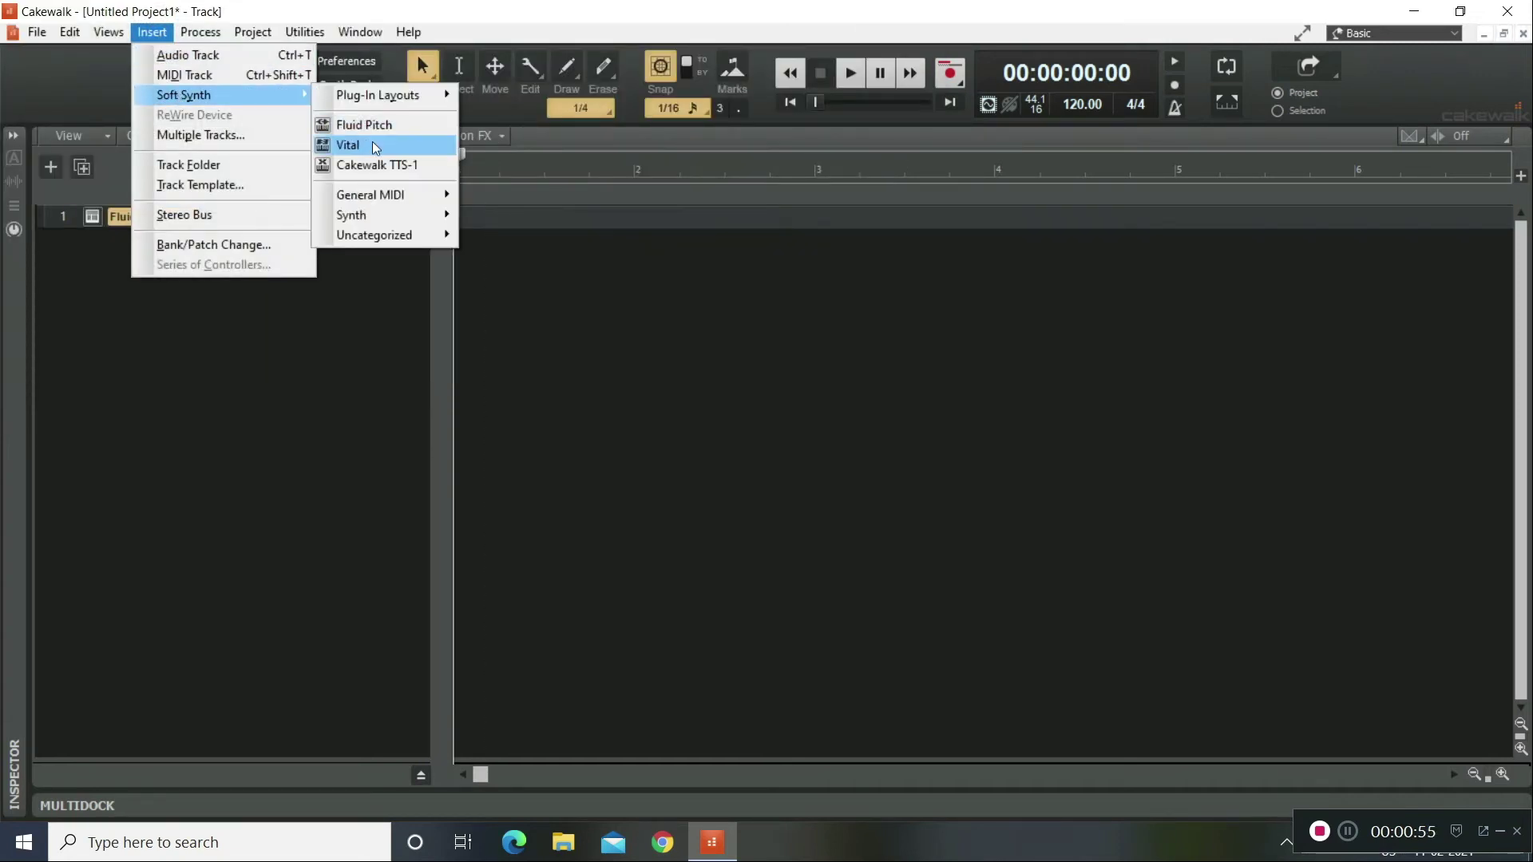
pyautogui.click(453, 142)
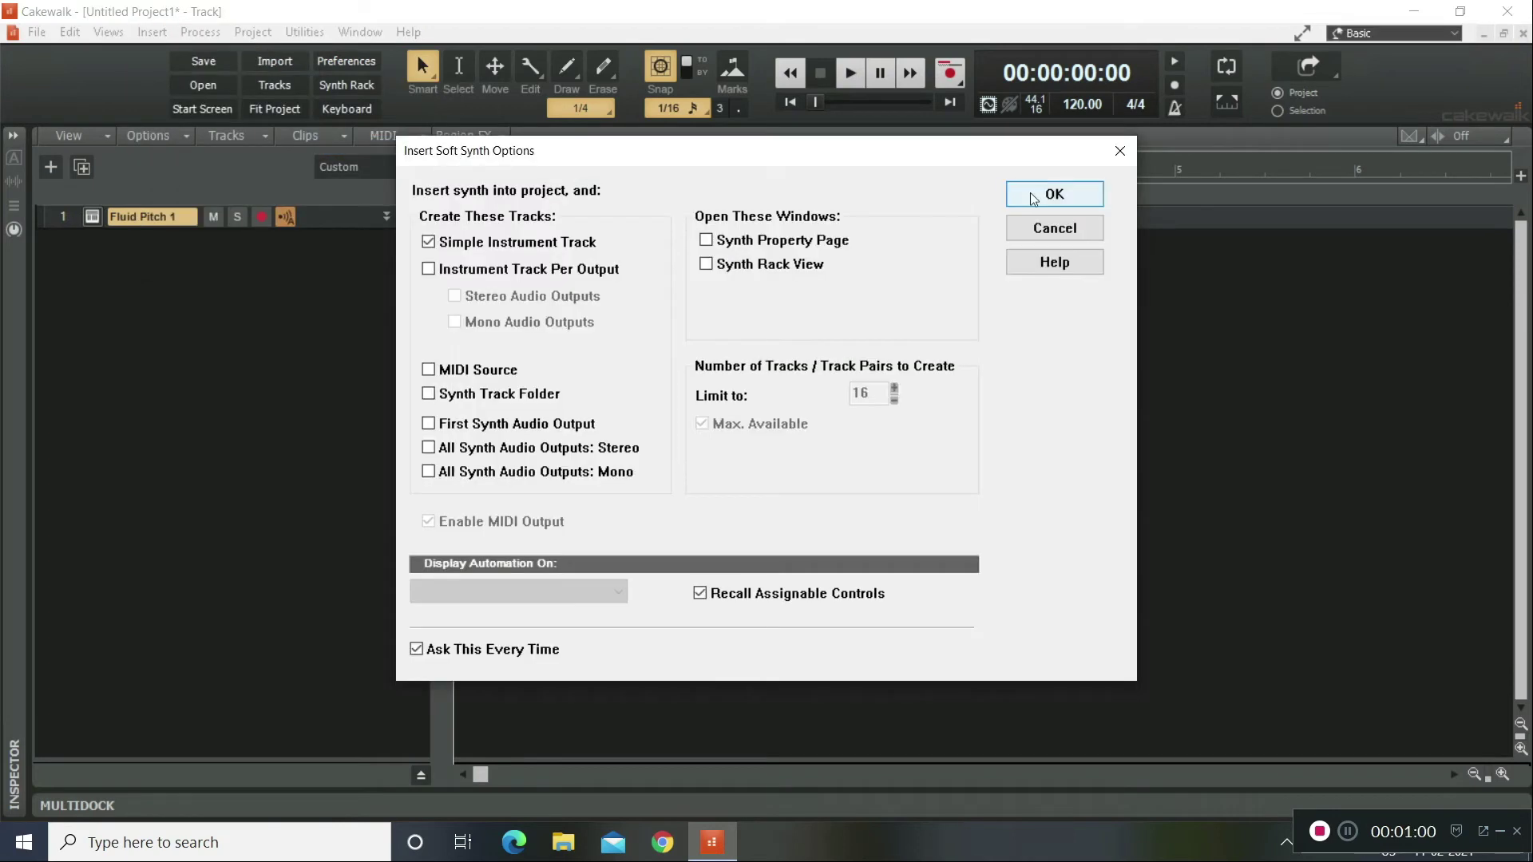
pyautogui.click(1051, 195)
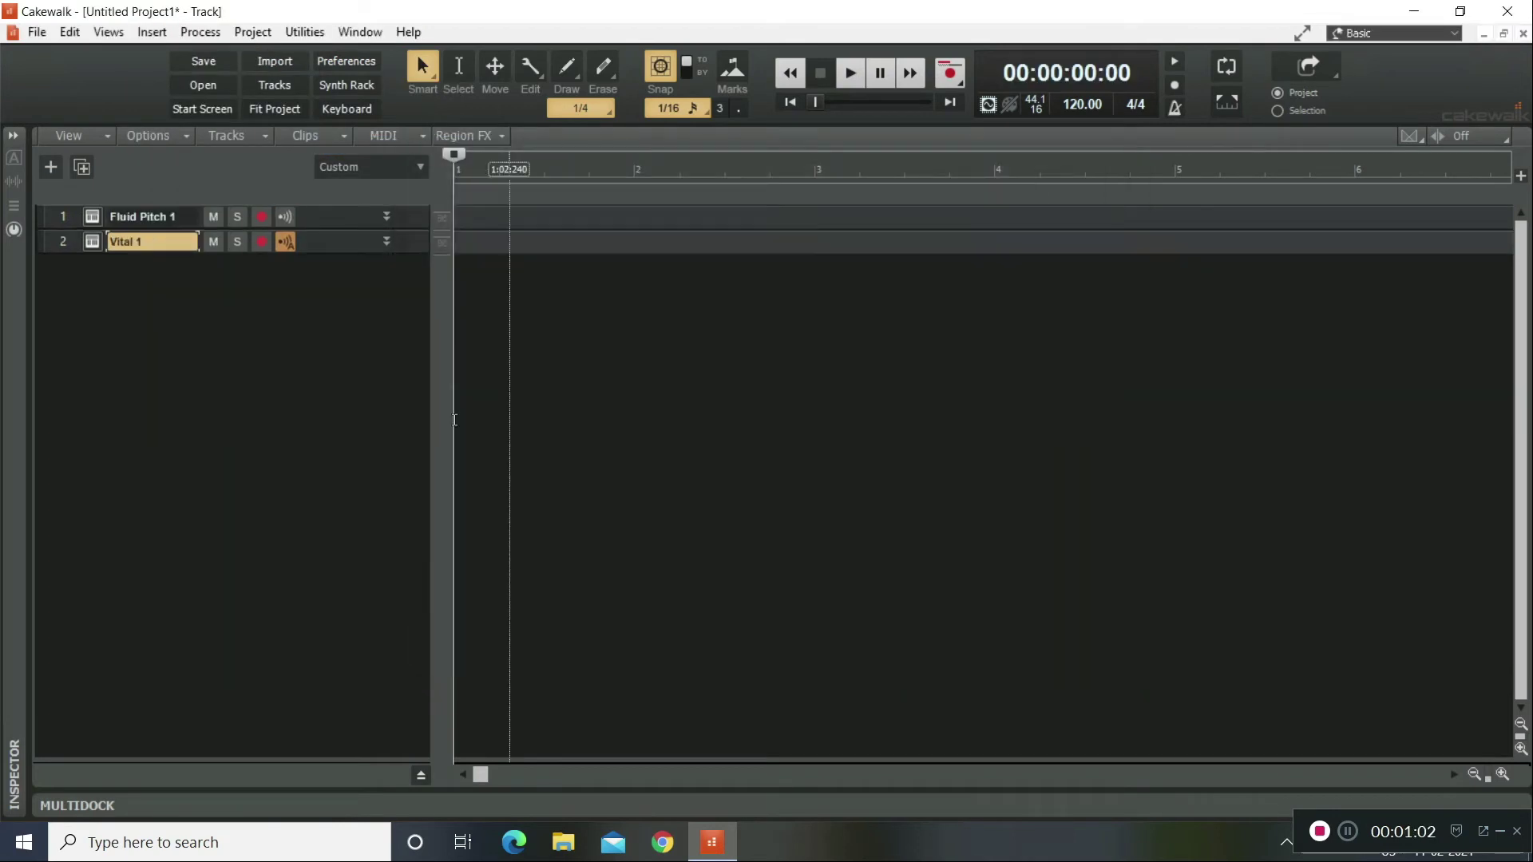
# Turn on MPE Enabled in Vital's Advanced settings and close the plug-in.
pyautogui.doubleClick(93, 242)
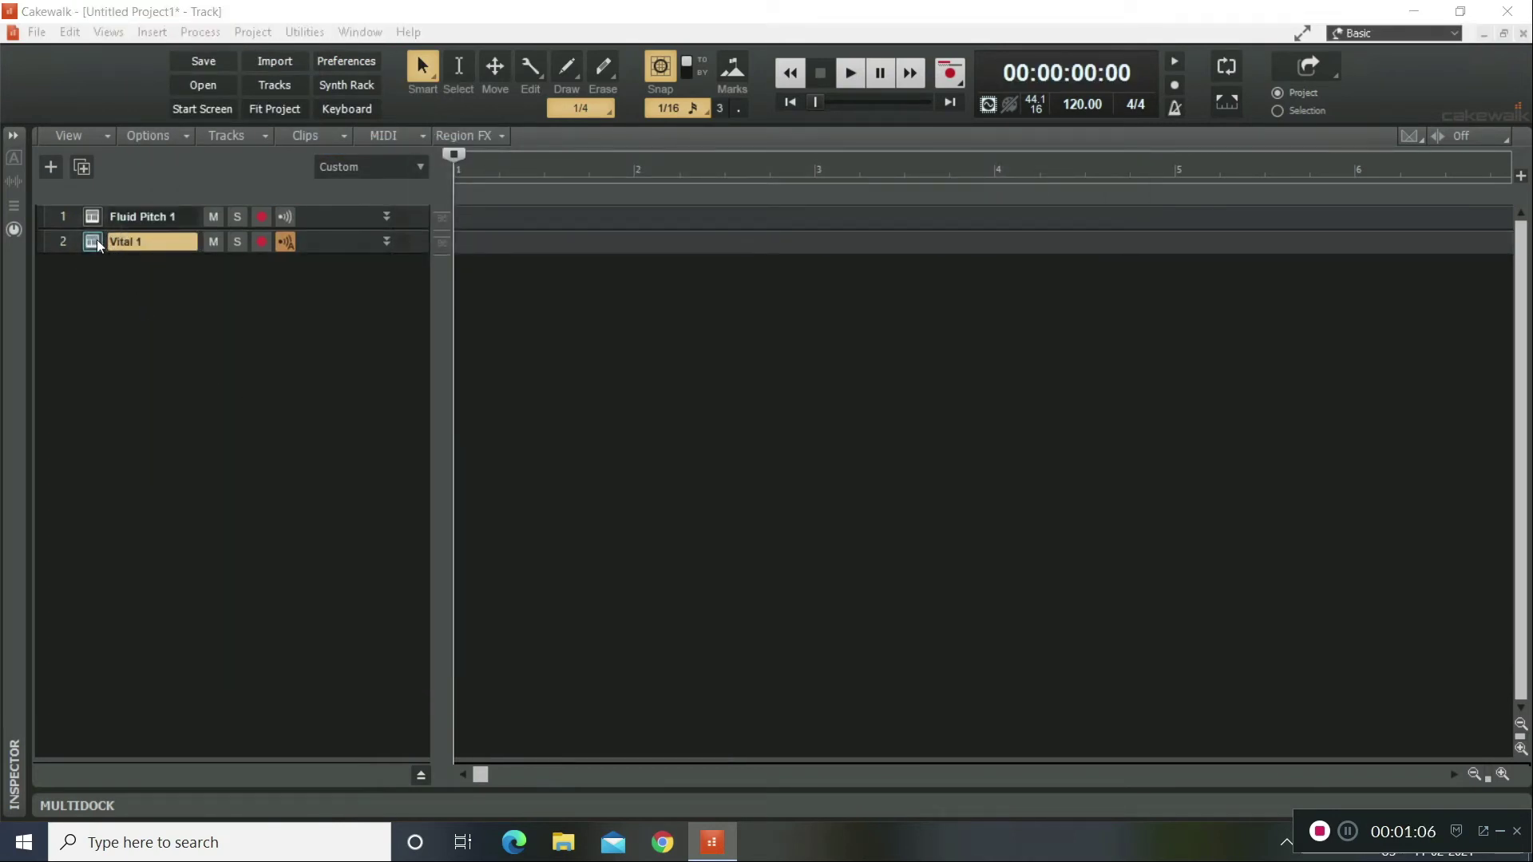
pyautogui.click(305, 75)
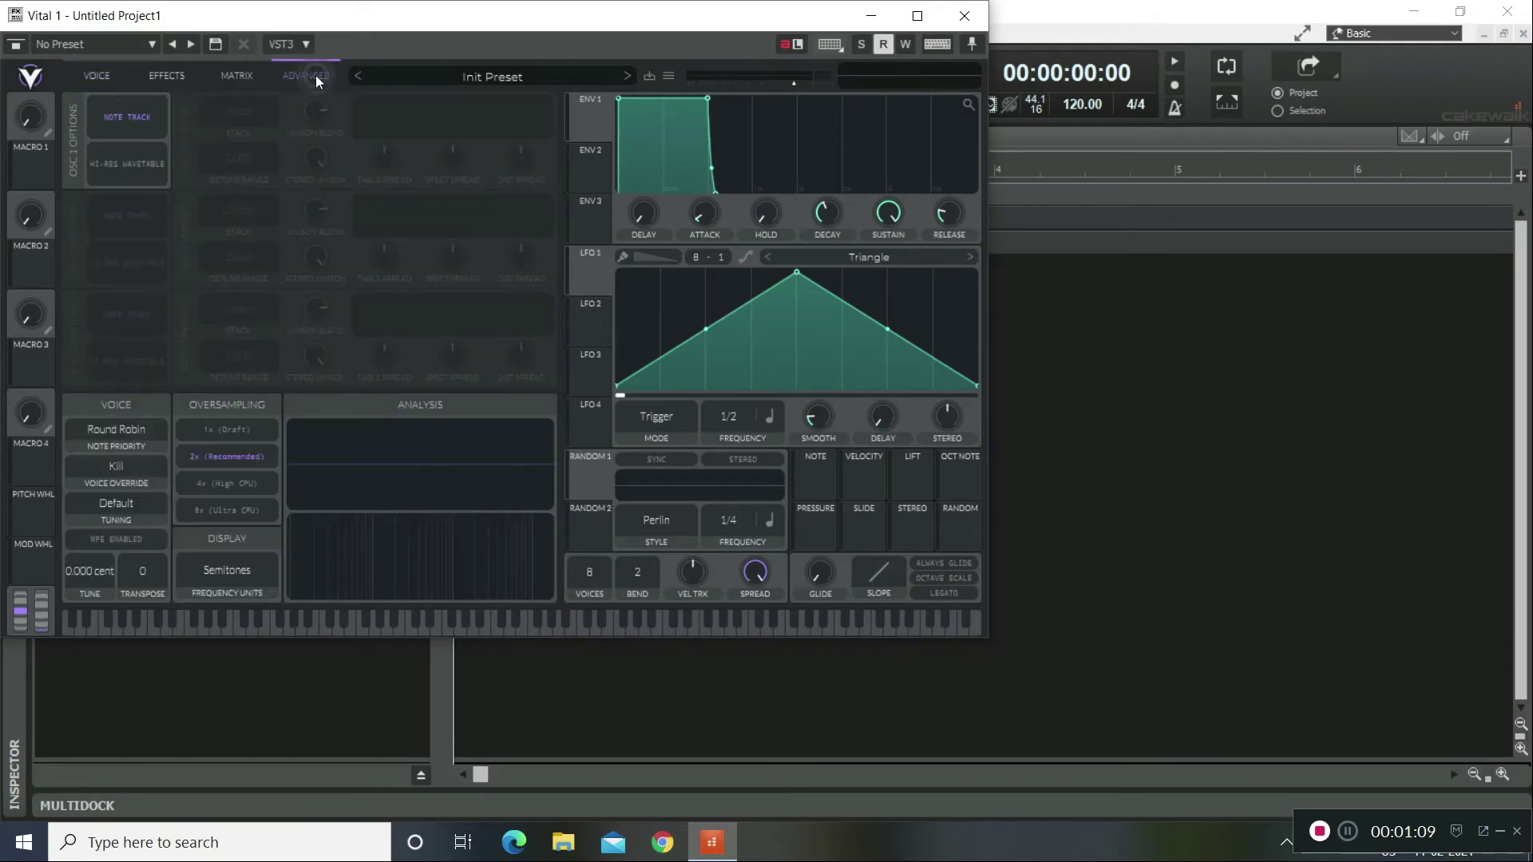
pyautogui.click(131, 537)
pyautogui.click(964, 16)
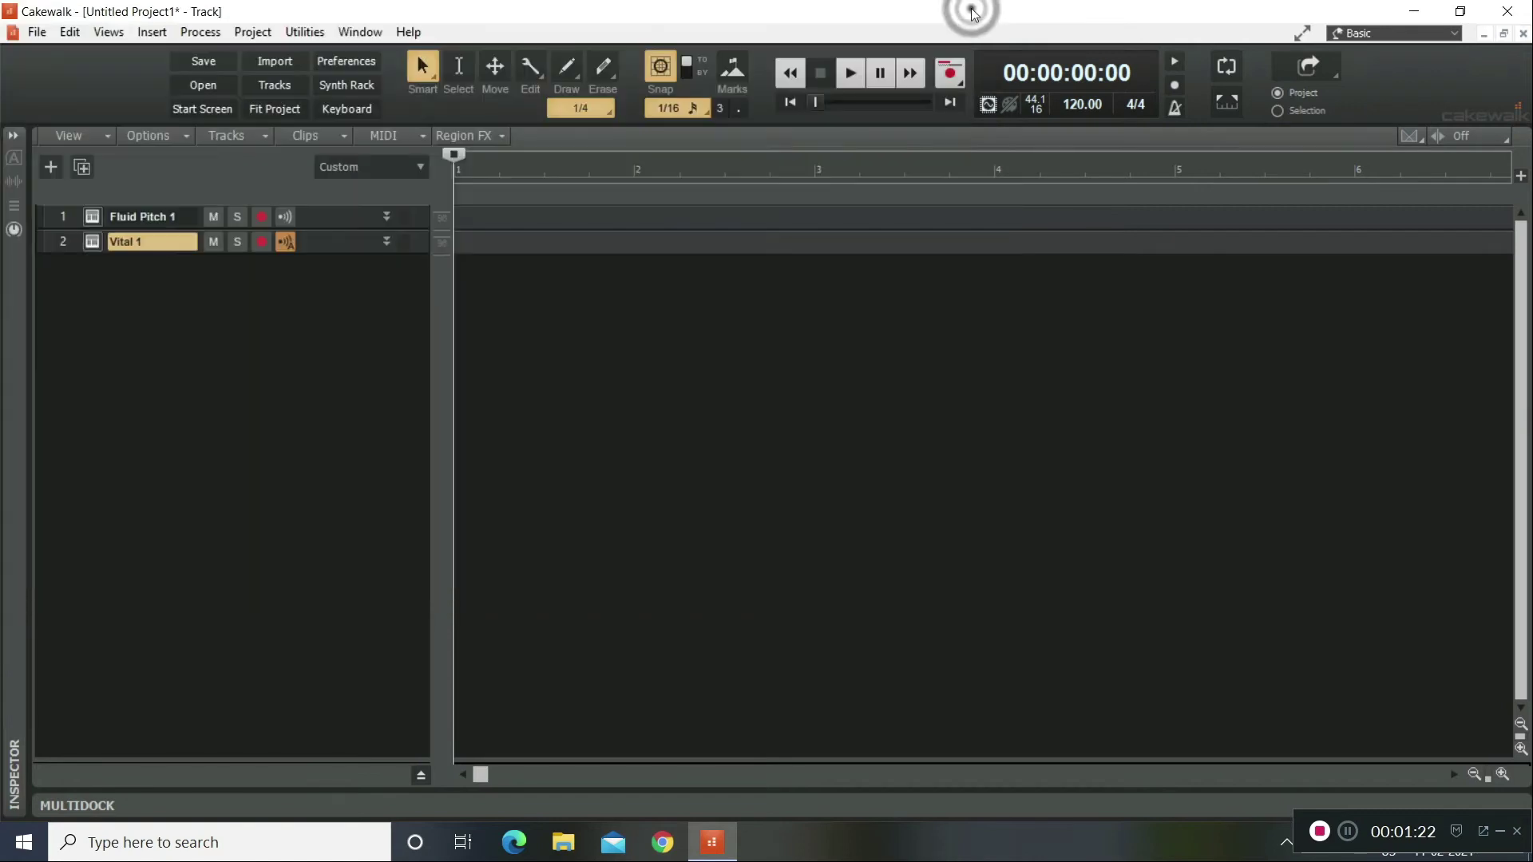
# Set the Vital 1 track's input to Fluid Pitch 1 > MIDI Omni.
pyautogui.click(388, 241)
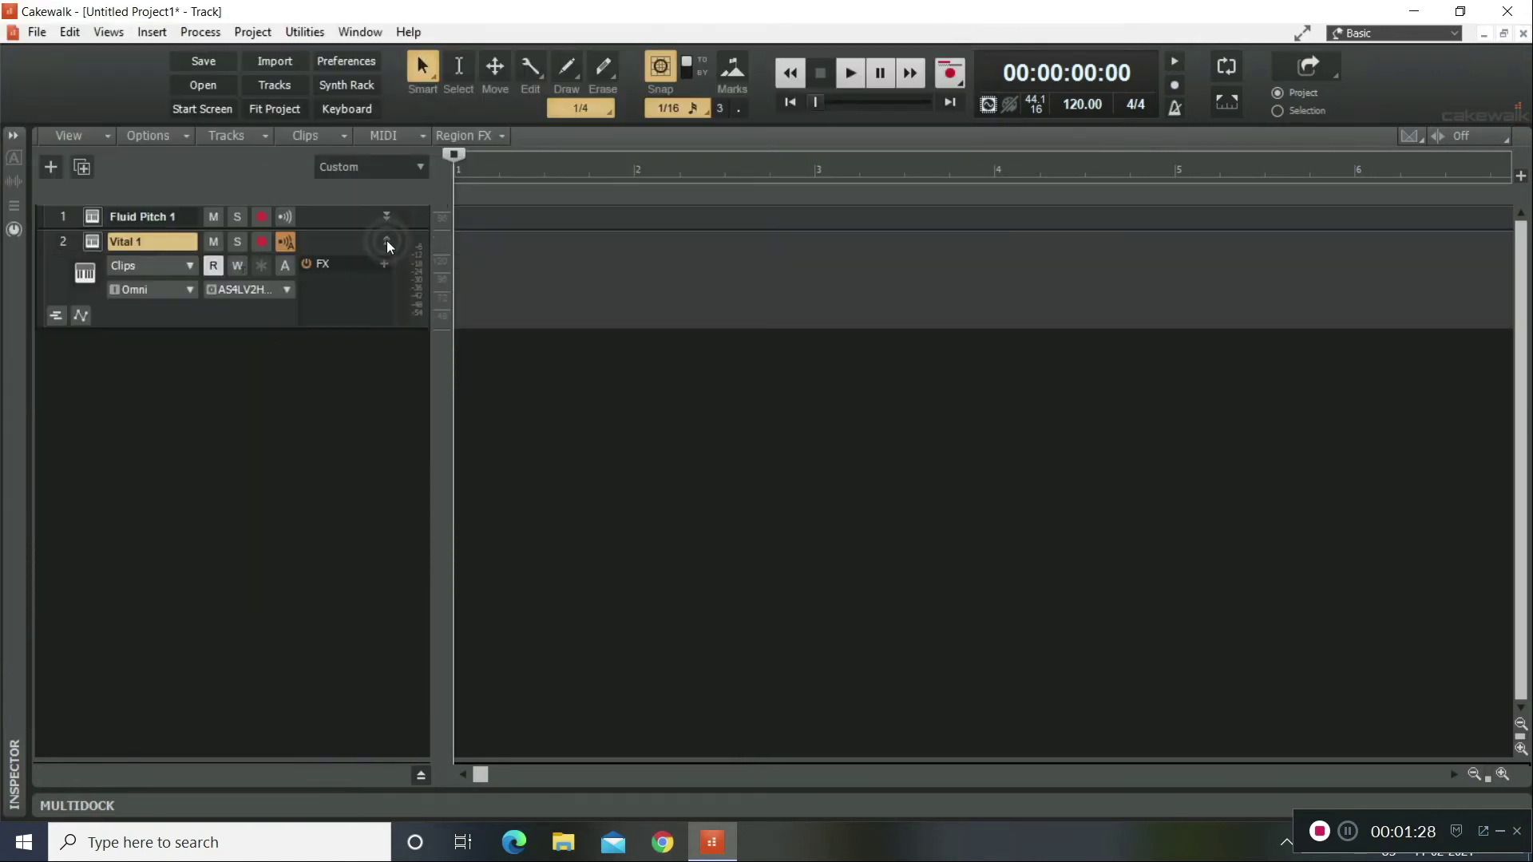
pyautogui.click(189, 289)
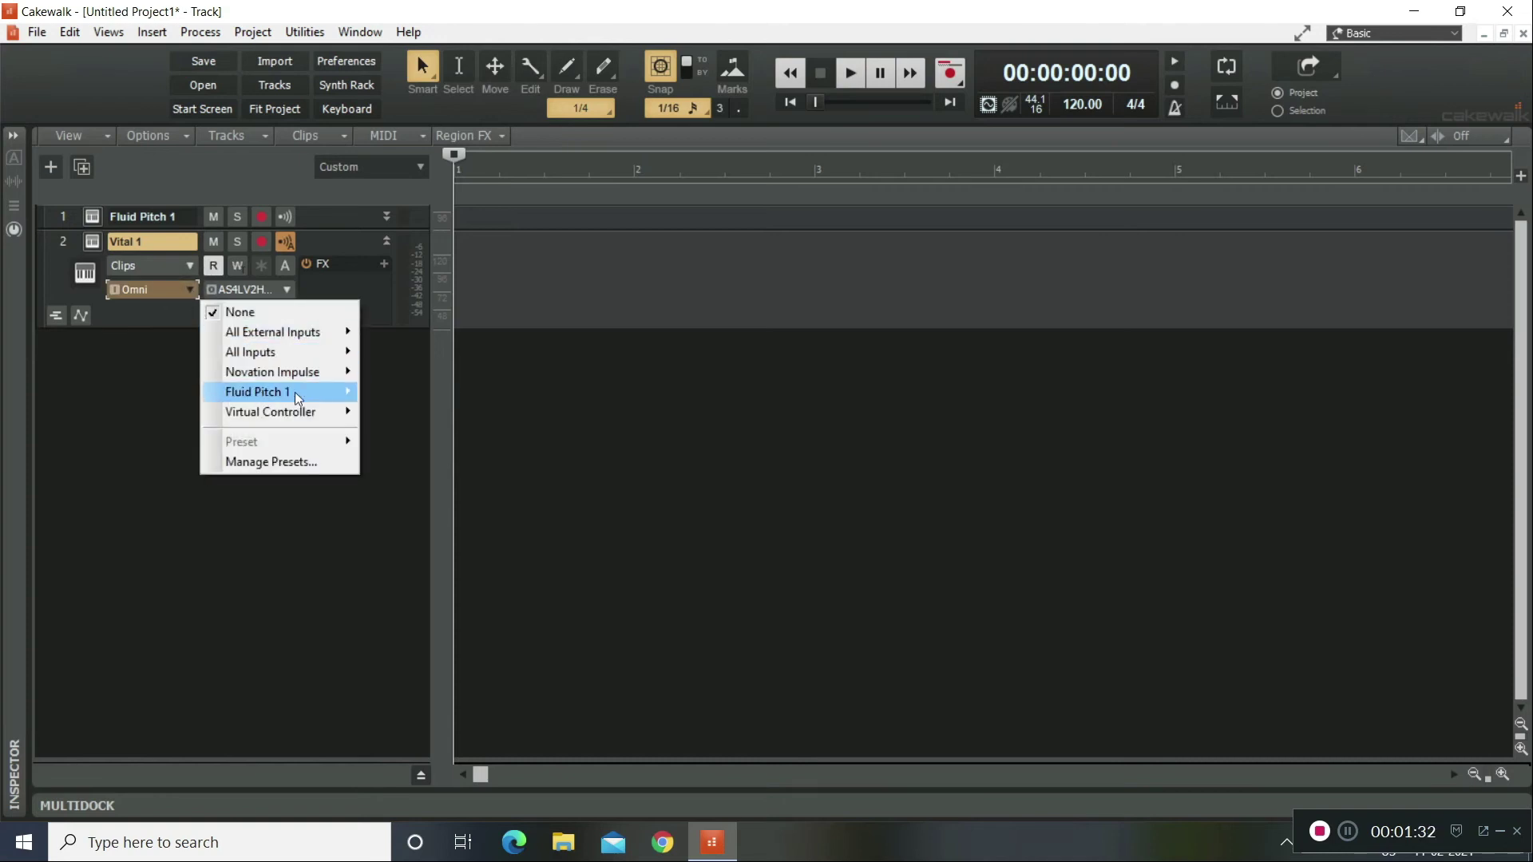
pyautogui.moveTo(257, 392)
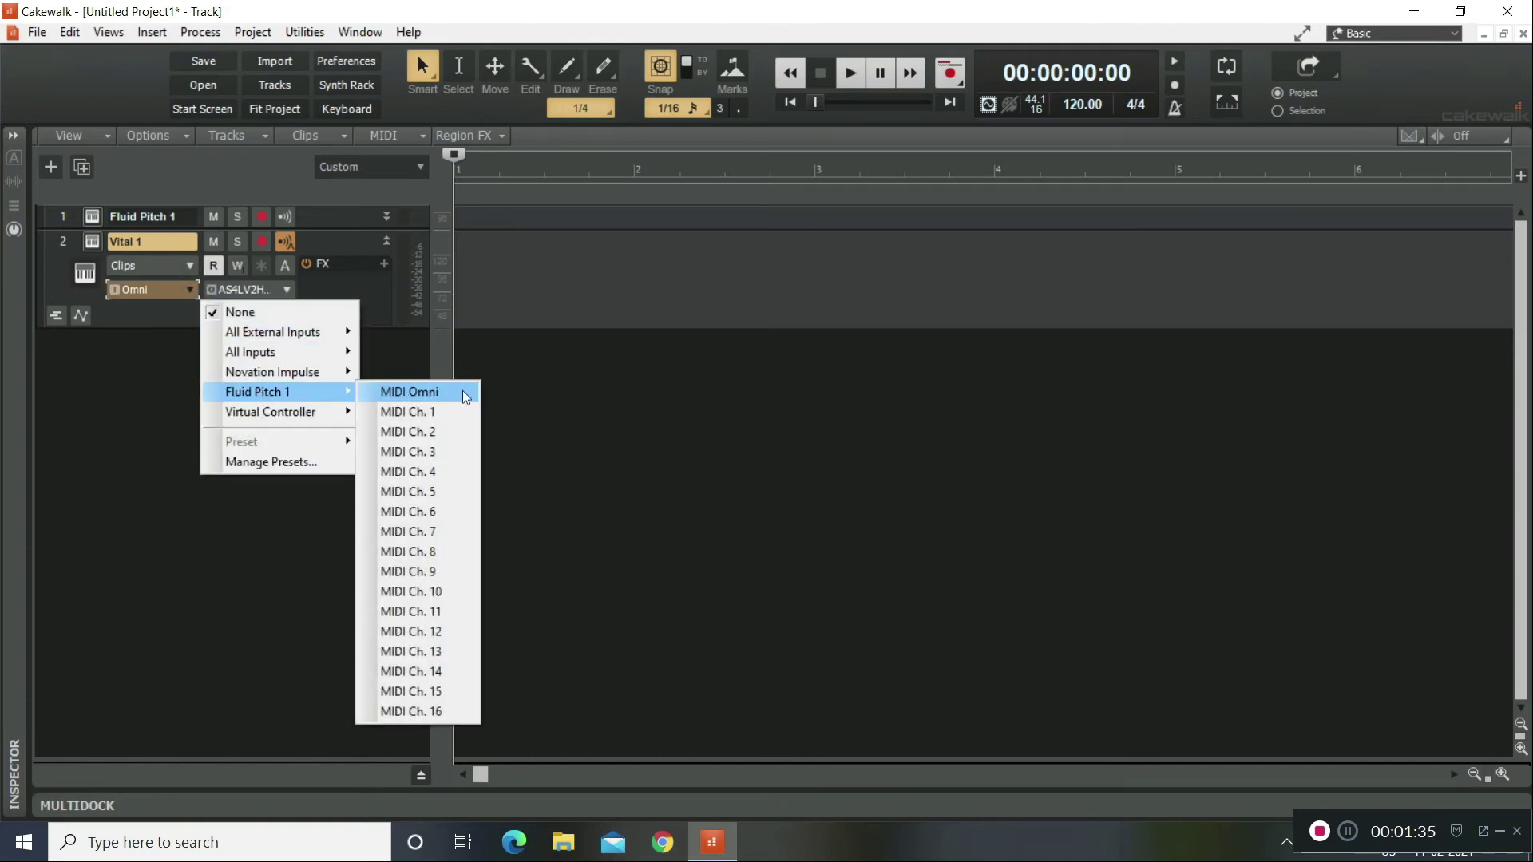
pyautogui.click(462, 390)
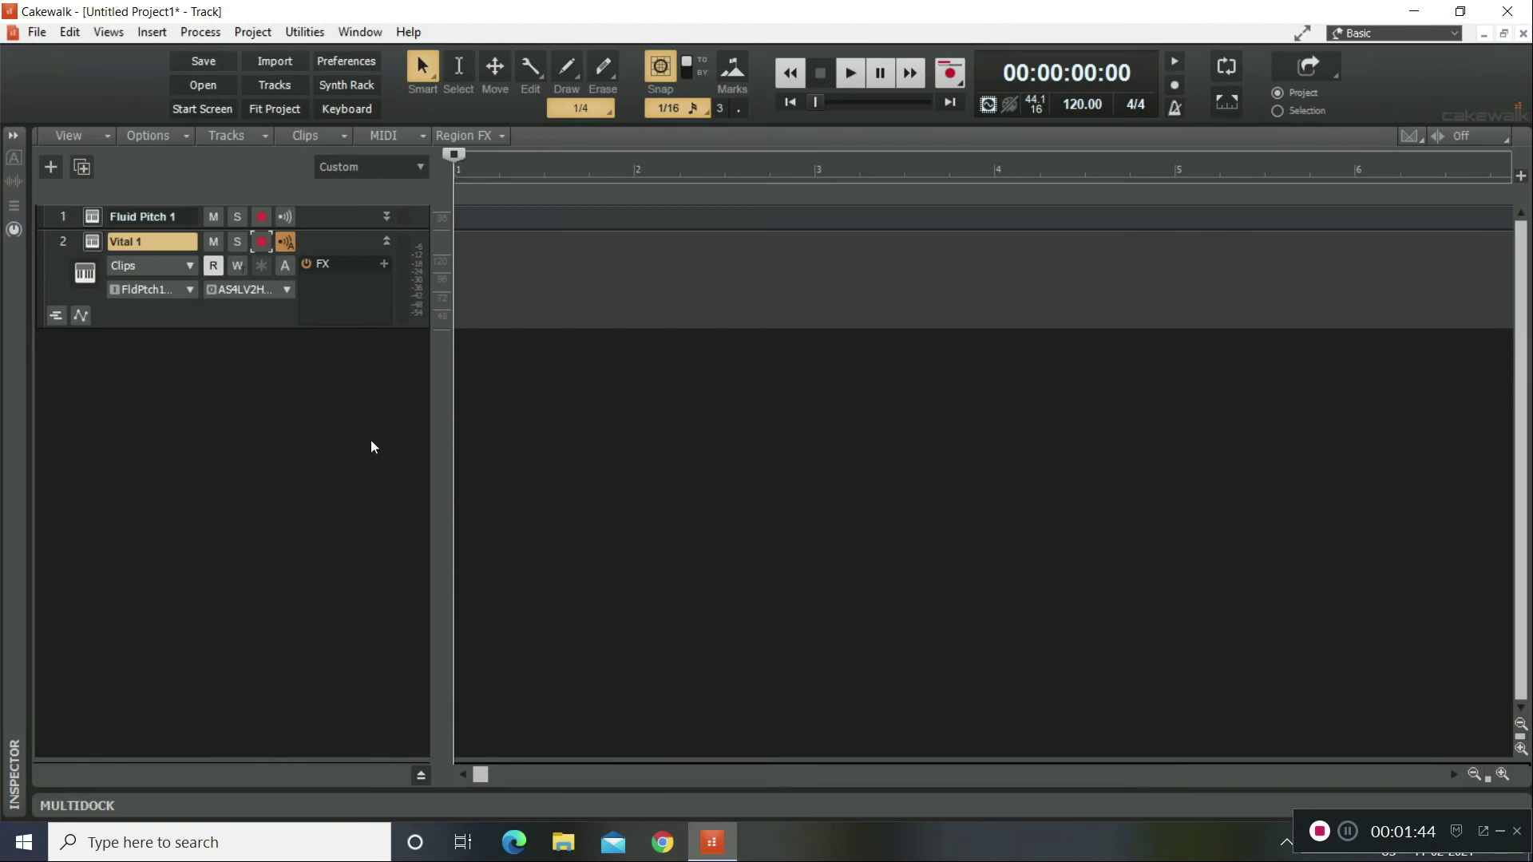
# Enable input echo on Fluid Pitch 1, arm Vital 1, and record the Record 1 clip.
pyautogui.click(286, 217)
pyautogui.click(263, 240)
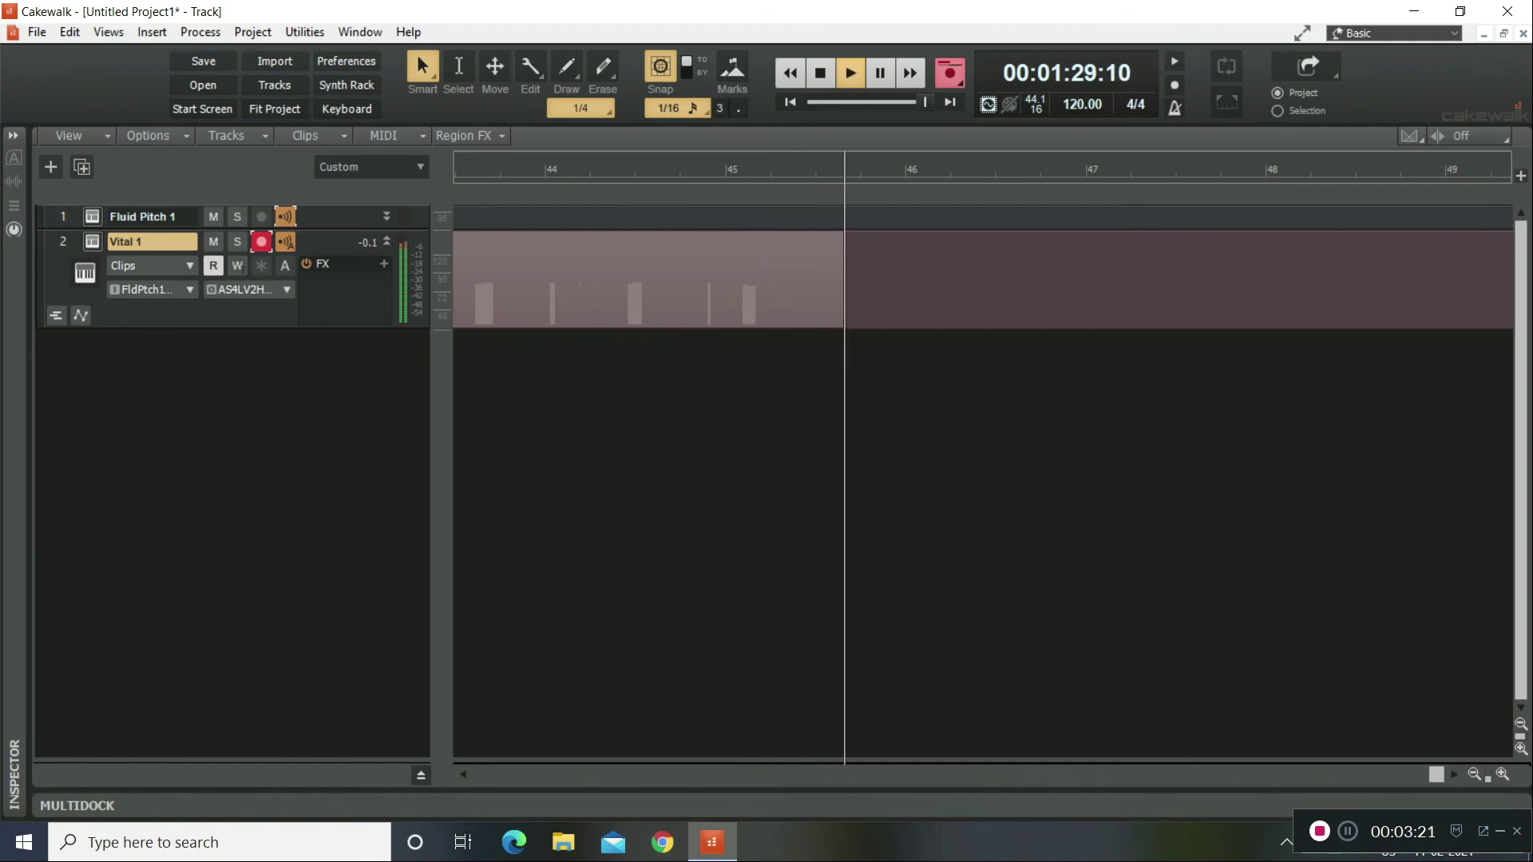
pyautogui.click(820, 72)
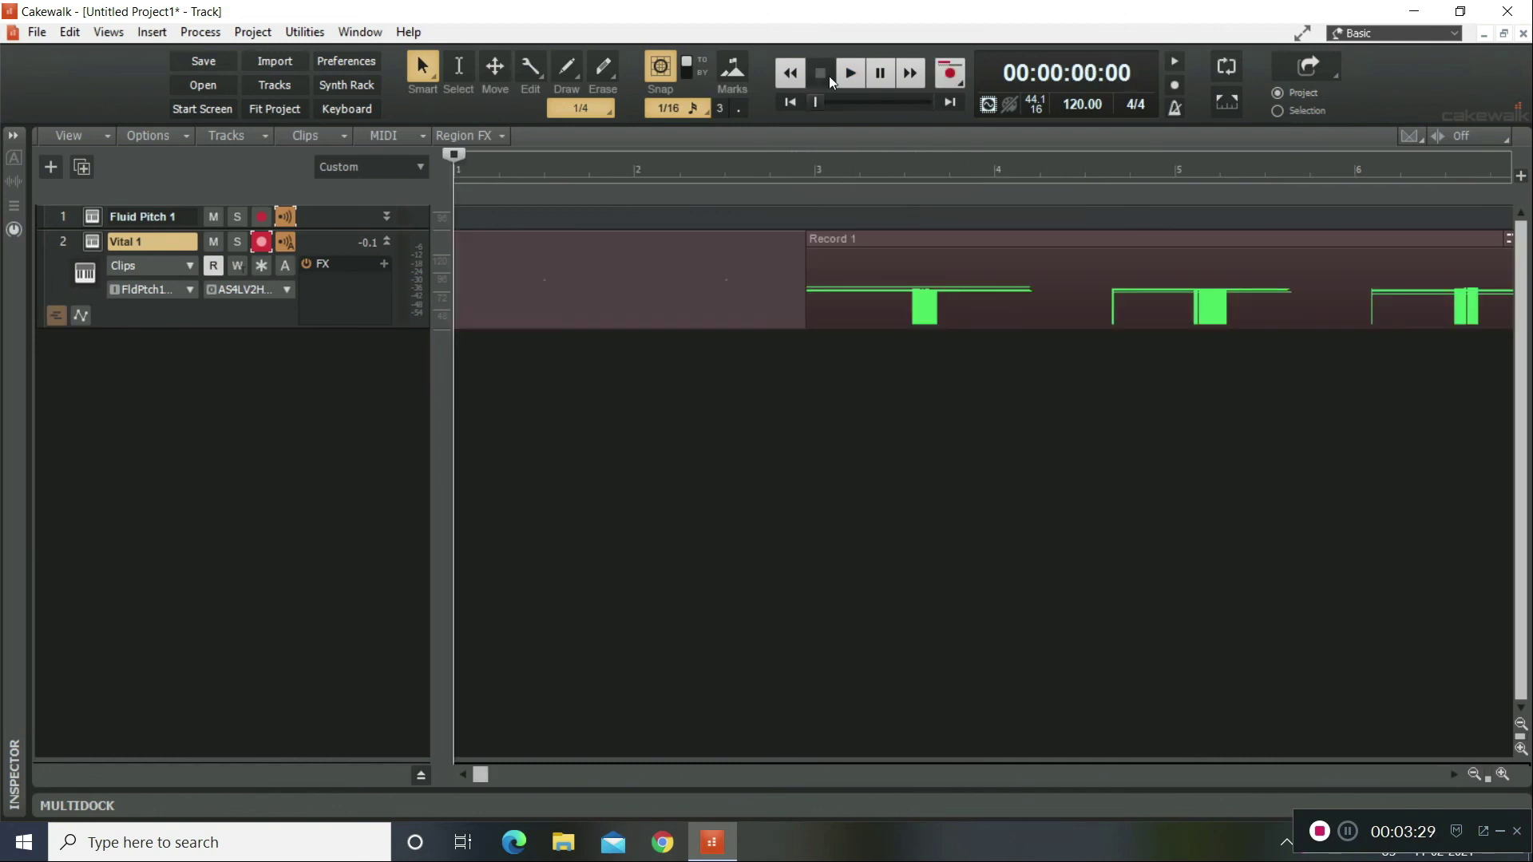